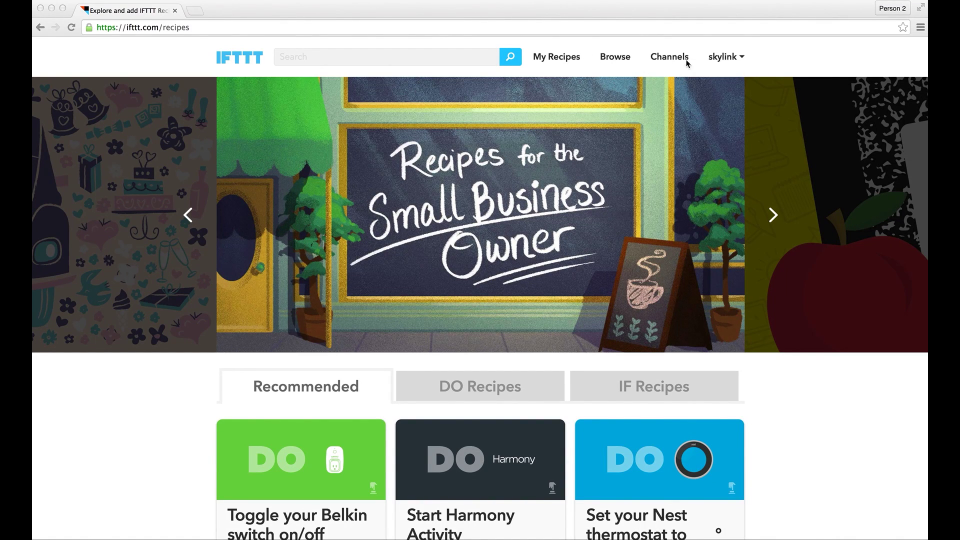
Open the skylink account menu in the top bar and choose Create to start a new recipe.
{"action": "left_click", "coordinate": [741, 58]}
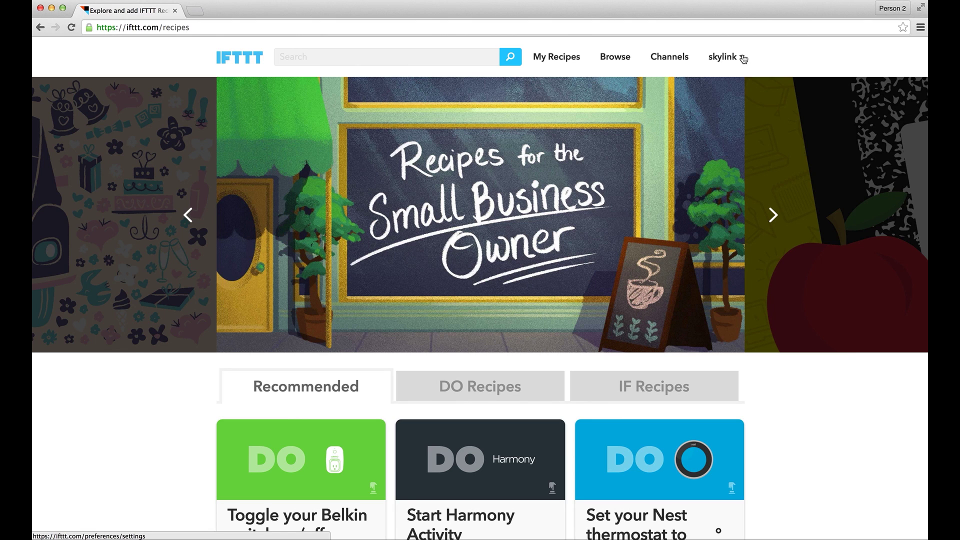
{"action": "left_click", "coordinate": [743, 58]}
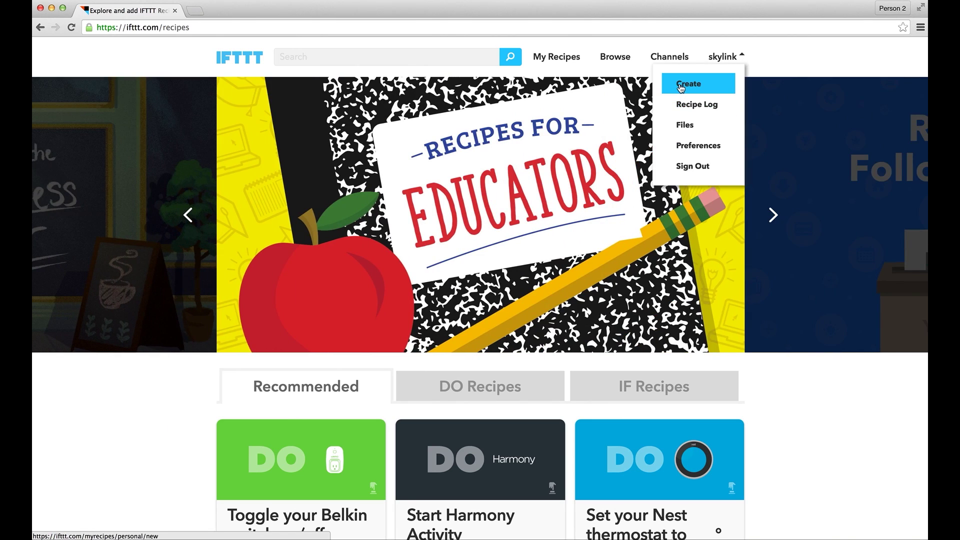
{"action": "left_click", "coordinate": [682, 89]}
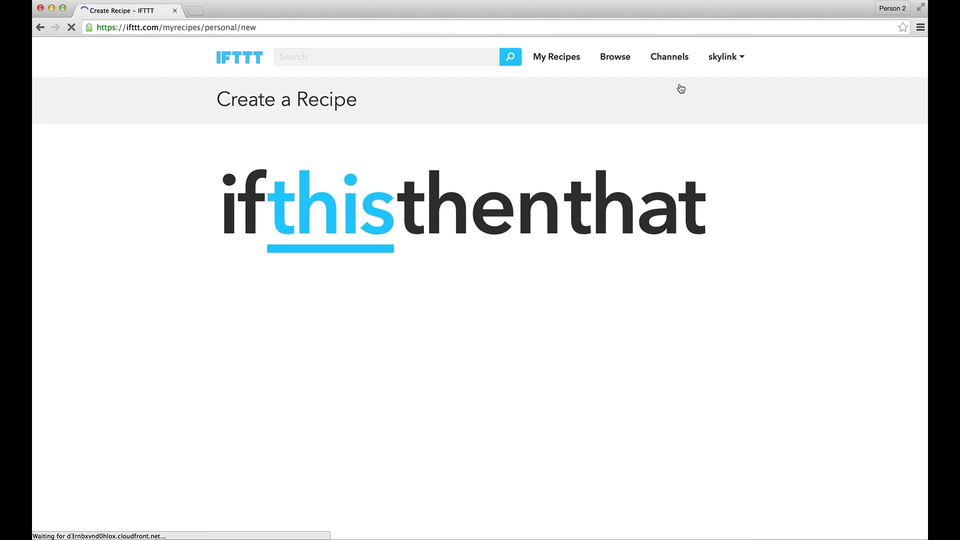
Search channels for 'Amazon', pick Amazon Alexa as the trigger channel and start connecting it.
{"action": "left_click", "coordinate": [315, 208]}
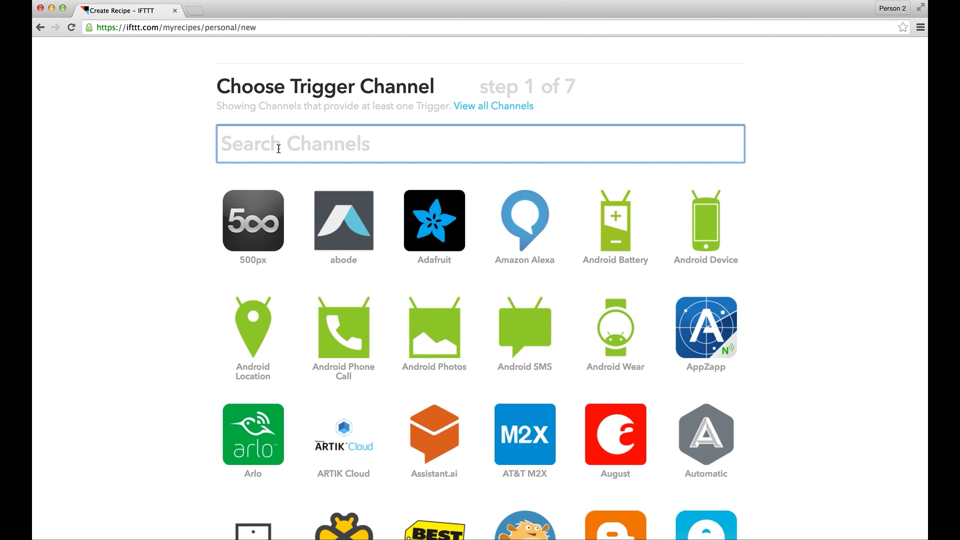
{"action": "type", "text": "Amazon"}
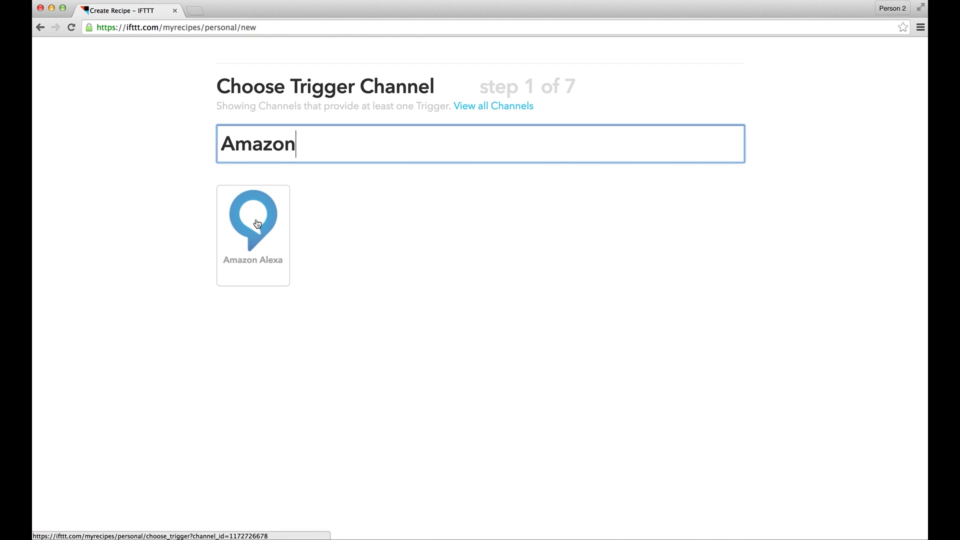
{"action": "left_click", "coordinate": [257, 224]}
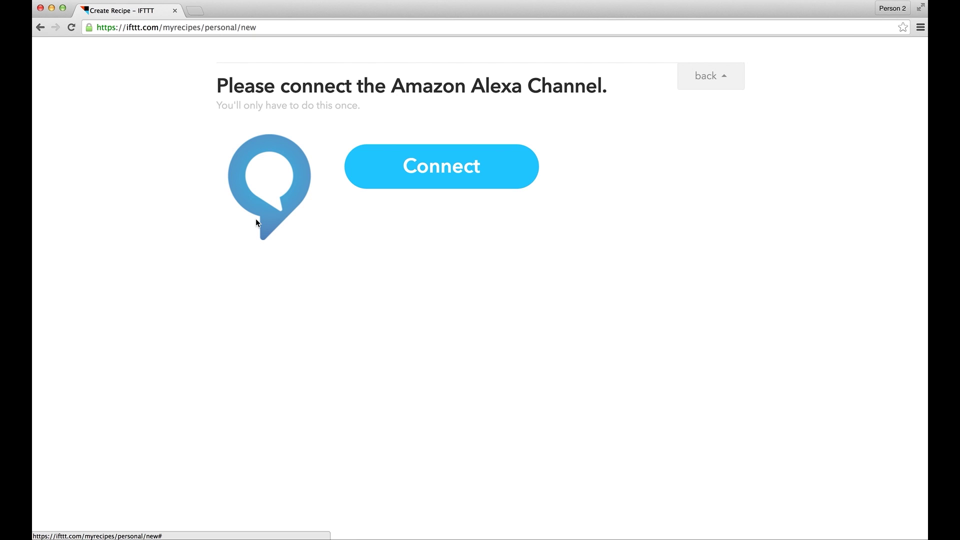
{"action": "left_click", "coordinate": [426, 178]}
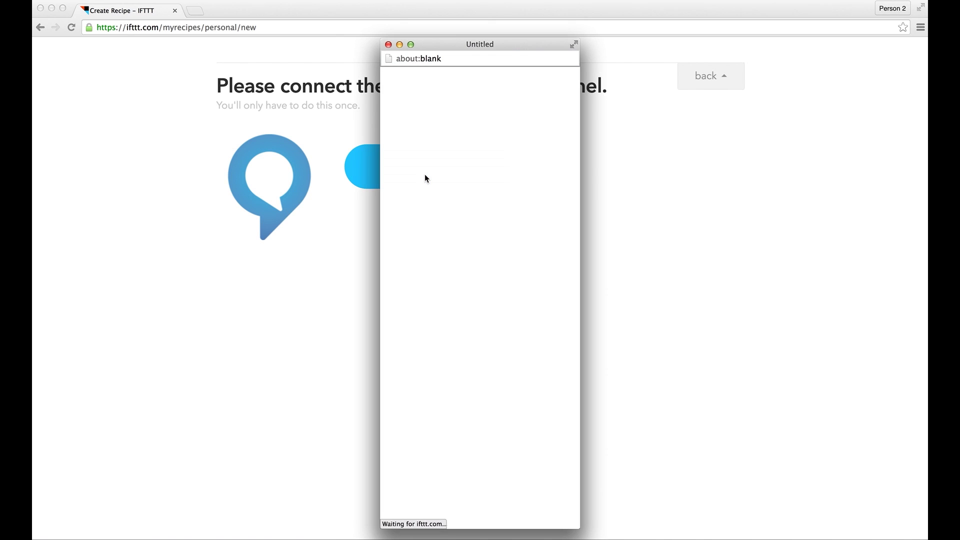
Sign in to Amazon with the account e-mail and password to authorise IFTTT, then close the confirmation window.
{"action": "type", "text": "ifttt"}
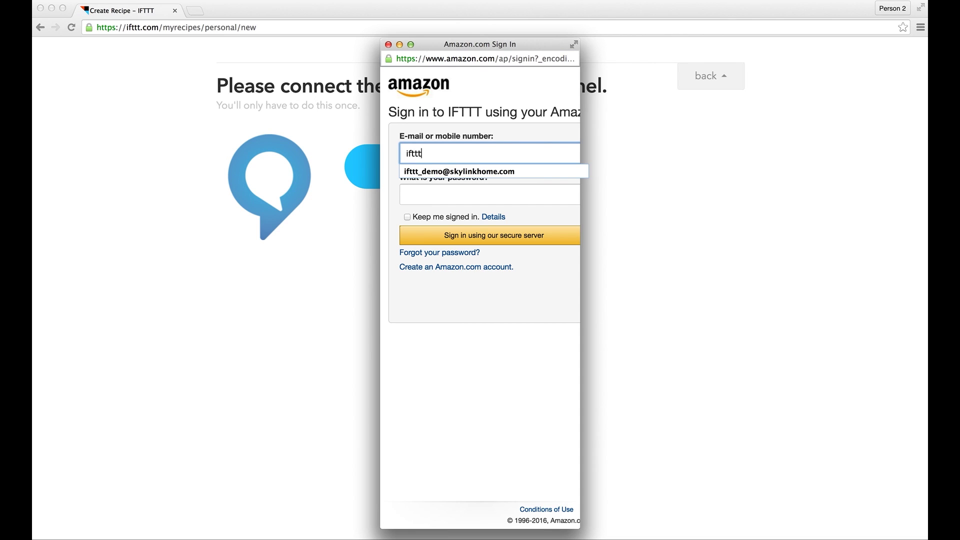
{"action": "key", "text": "Down"}
{"action": "key", "text": "Tab"}
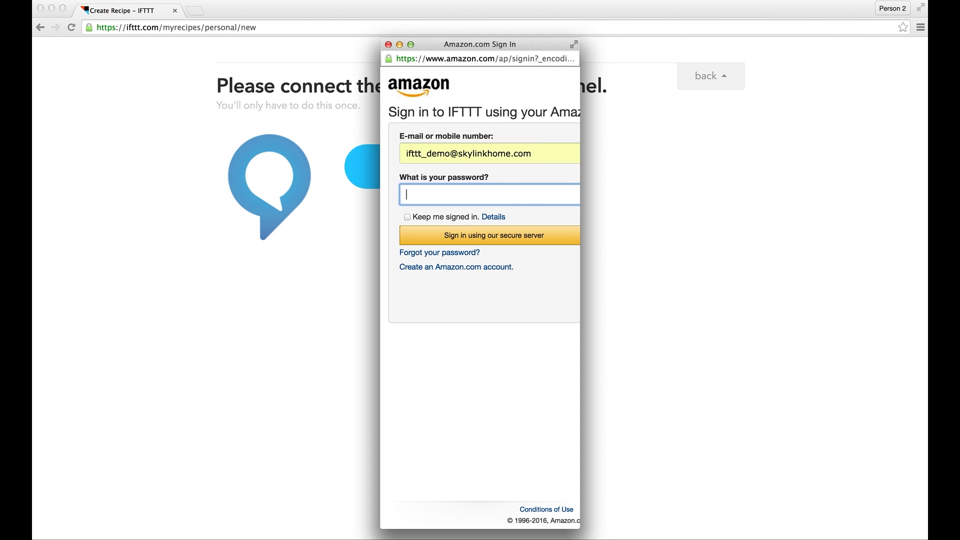
{"action": "type", "text": "••••••••••••"}
{"action": "left_click", "coordinate": [437, 233]}
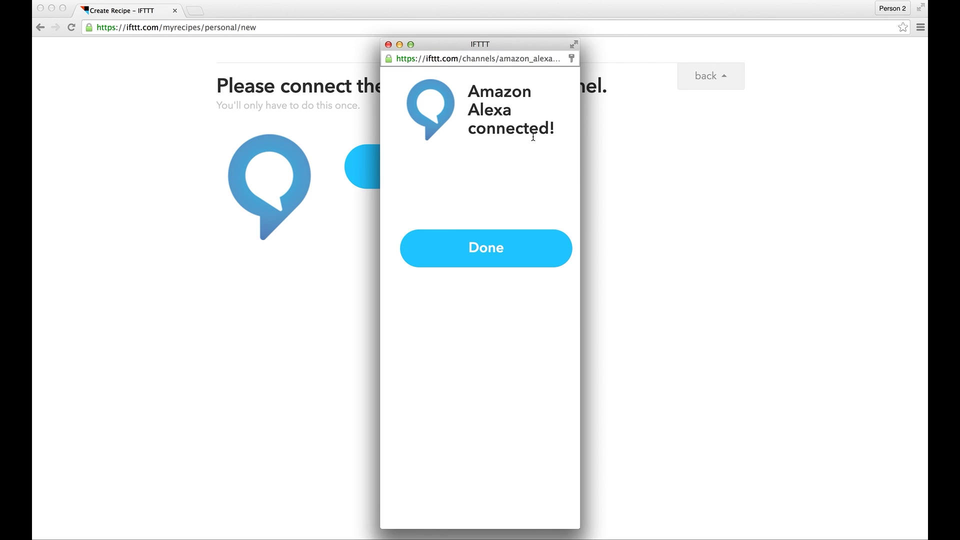
{"action": "left_click", "coordinate": [460, 251]}
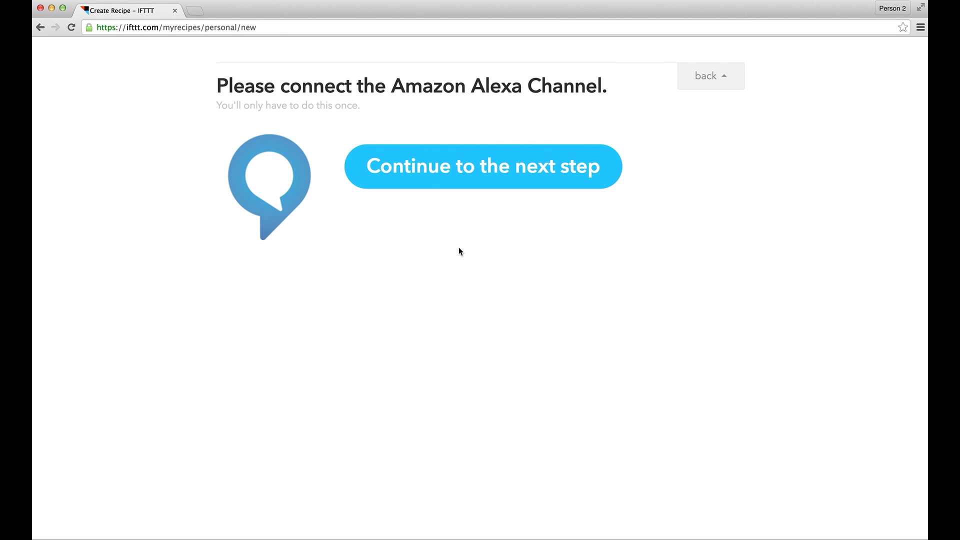
Continue to the Alexa triggers and choose 'Say a specific phrase'.
{"action": "left_click", "coordinate": [424, 176]}
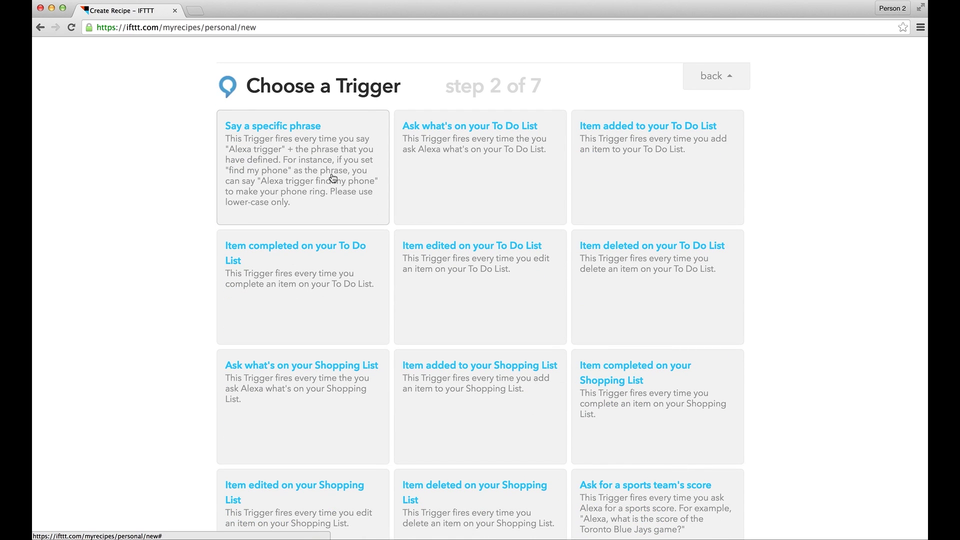
{"action": "scroll", "coordinate": [330, 177], "scroll_direction": "down", "scroll_amount": 1}
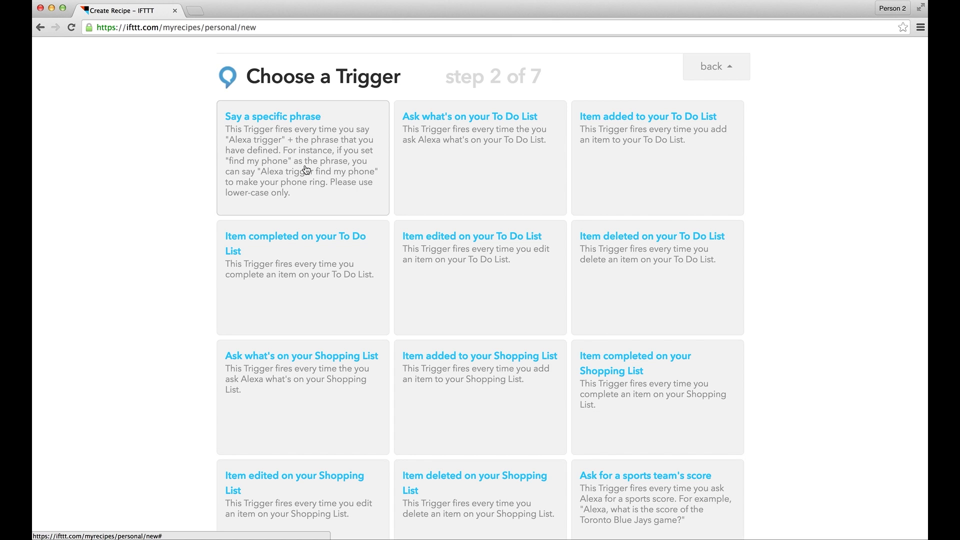
{"action": "left_click", "coordinate": [306, 170]}
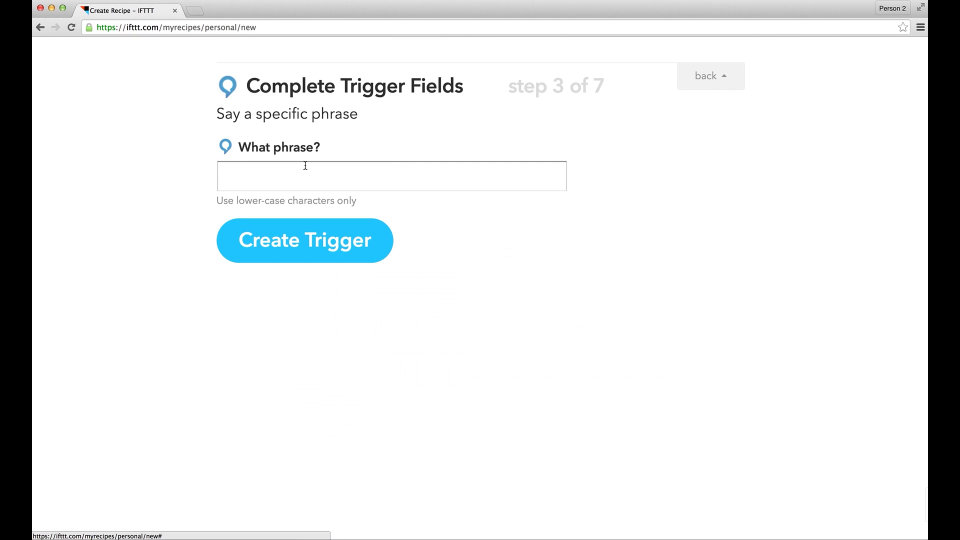
Create the trigger with the phrase 'arm away' in the What phrase? field.
{"action": "left_click", "coordinate": [269, 178]}
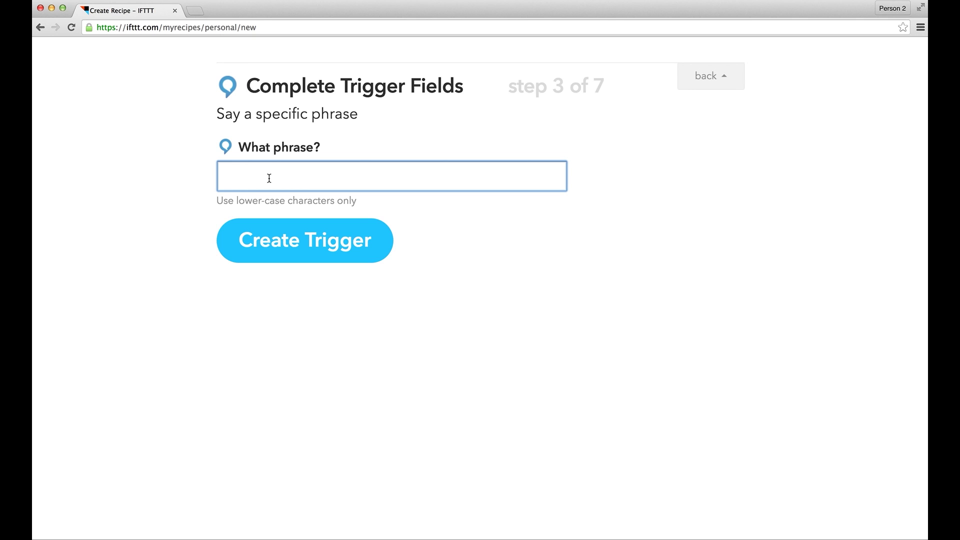
{"action": "type", "text": "arm away"}
{"action": "left_click", "coordinate": [306, 245]}
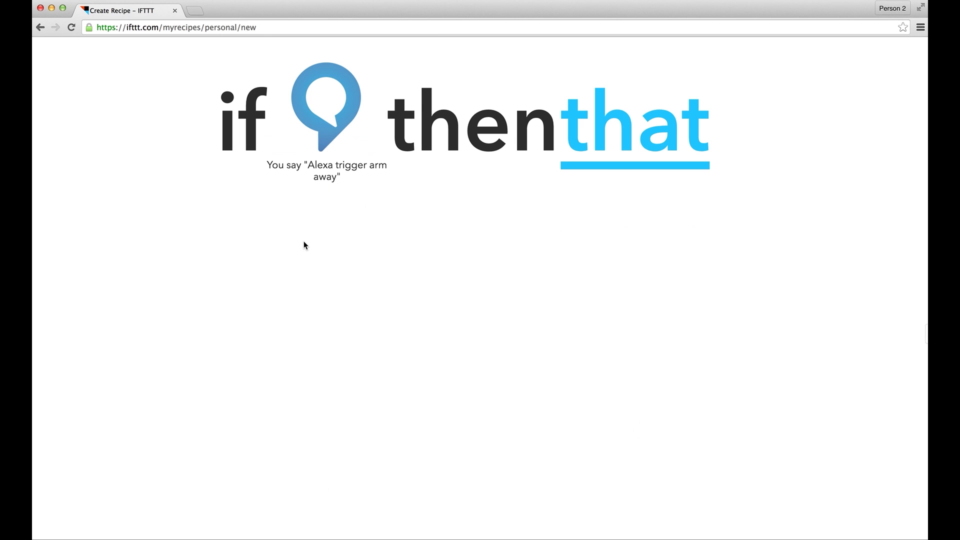
{"action": "left_click", "coordinate": [625, 143]}
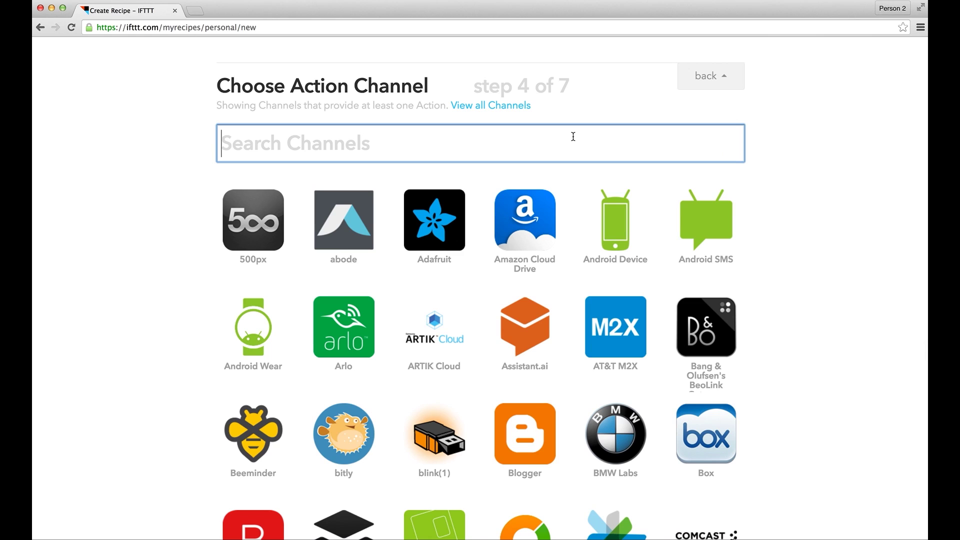
Search 'skylinknet', pick SkylinkNet as the action channel and choose the Set hub mode action.
{"action": "type", "text": "s"}
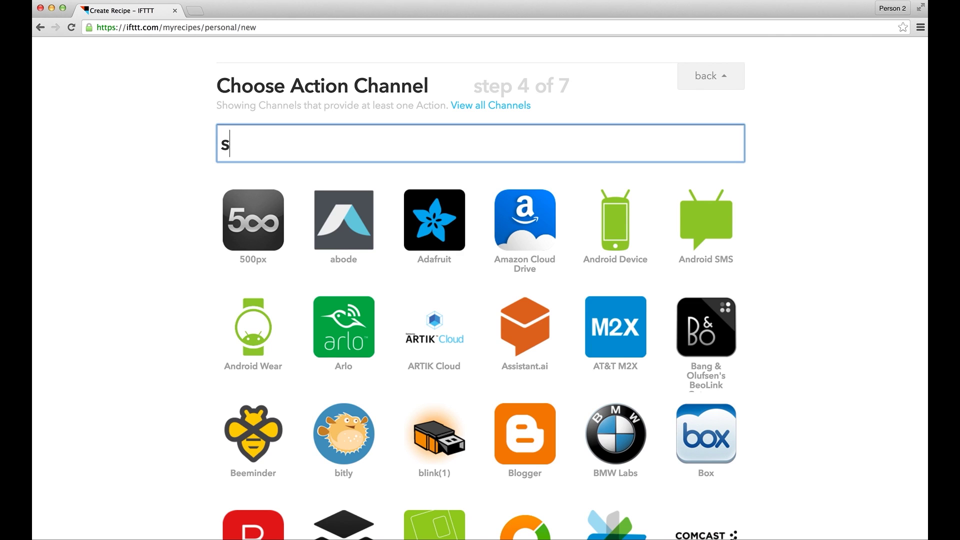
{"action": "type", "text": "kylinknet"}
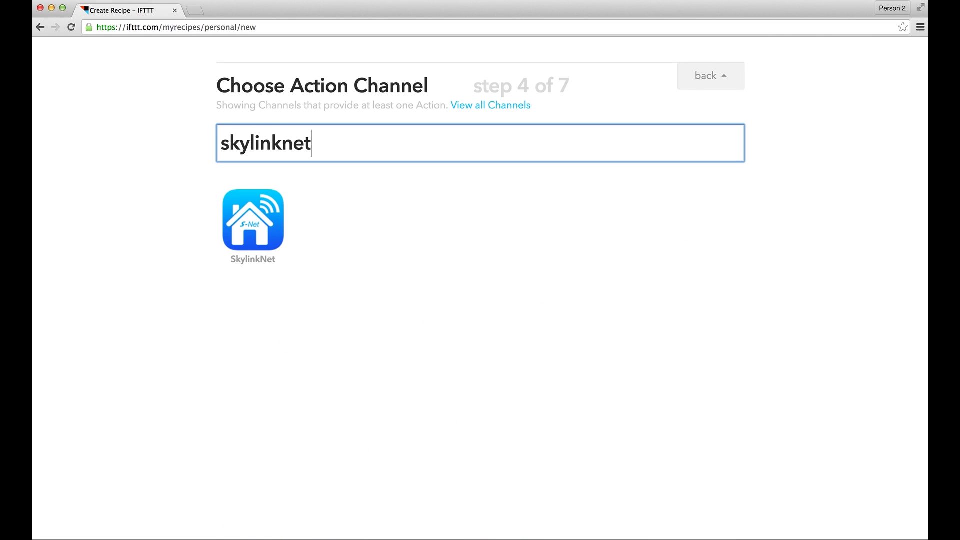
{"action": "left_click", "coordinate": [269, 223]}
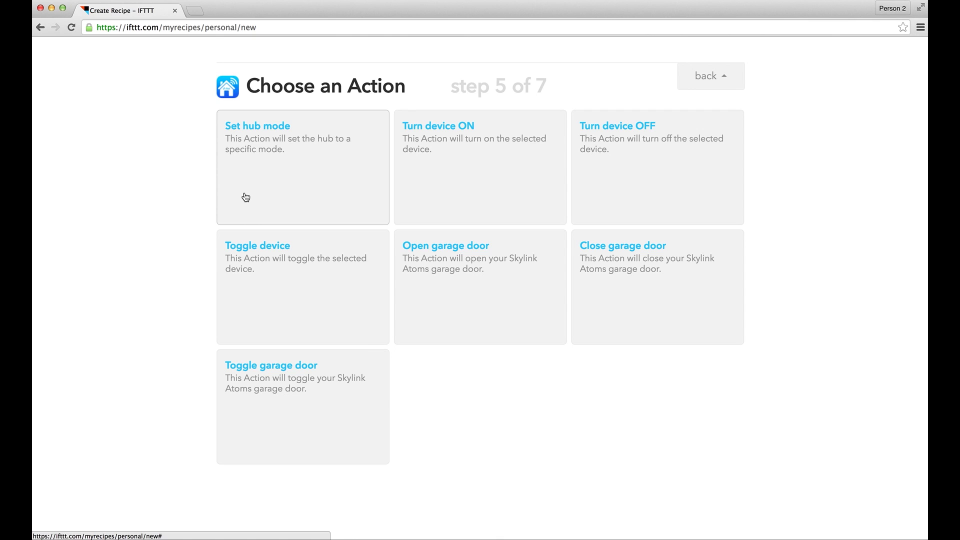
{"action": "left_click", "coordinate": [246, 197]}
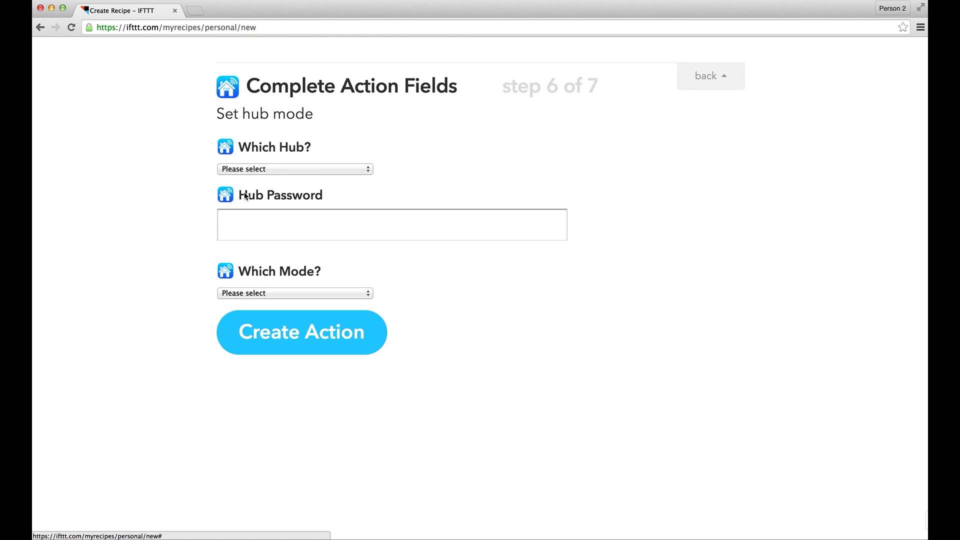
Set hub mode for DemoHub with its hub password and Arm Away mode, and create the action.
{"action": "left_click", "coordinate": [305, 170]}
{"action": "left_click", "coordinate": [275, 179]}
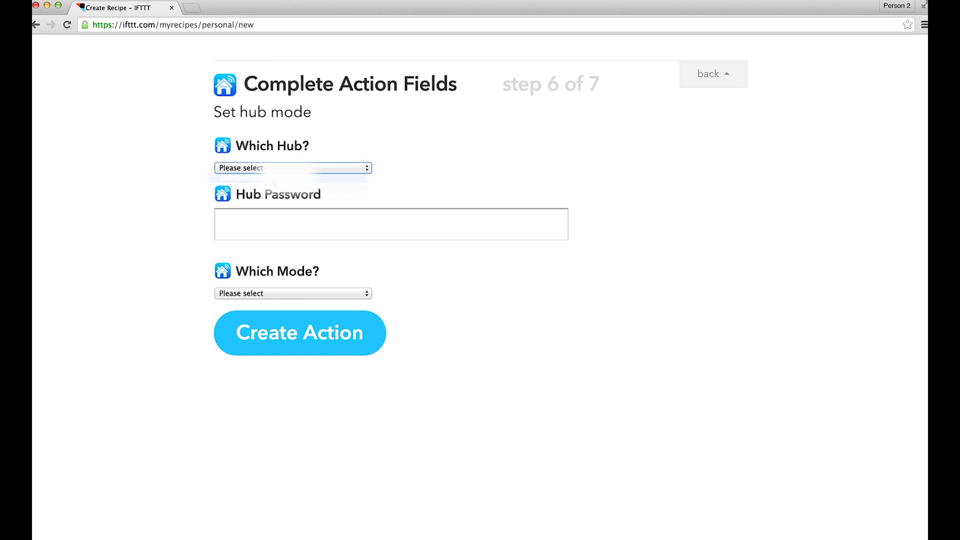
{"action": "left_click", "coordinate": [255, 224]}
{"action": "type", "text": "0000"}
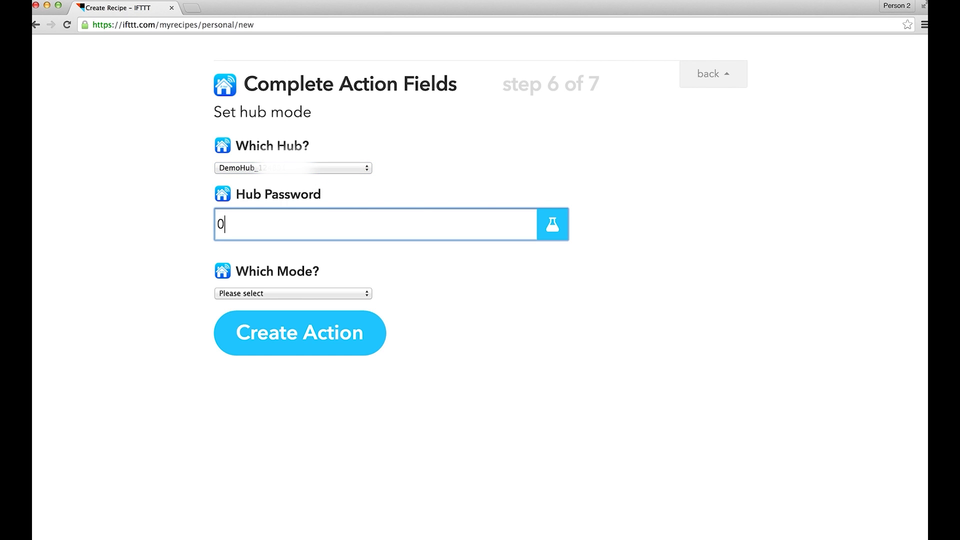
{"action": "left_click", "coordinate": [298, 293]}
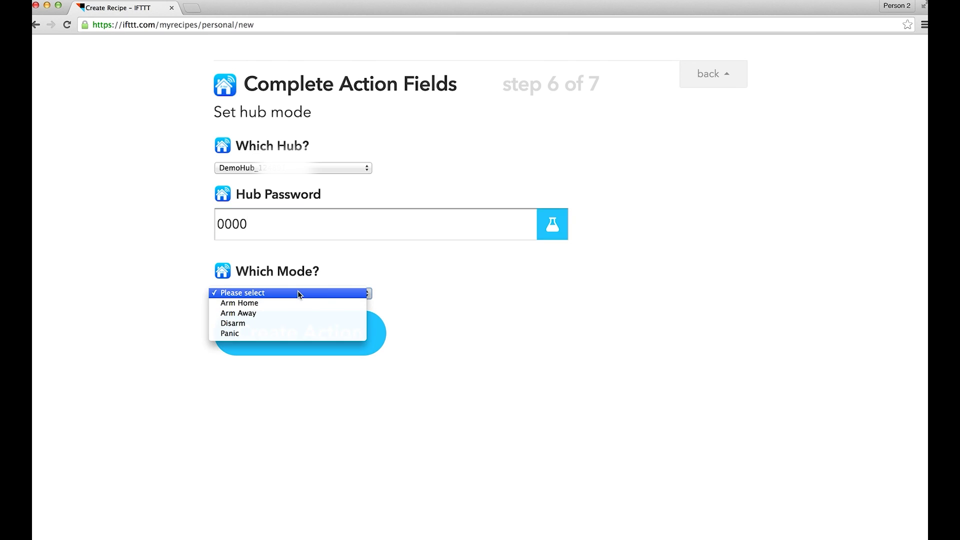
{"action": "left_click", "coordinate": [261, 313]}
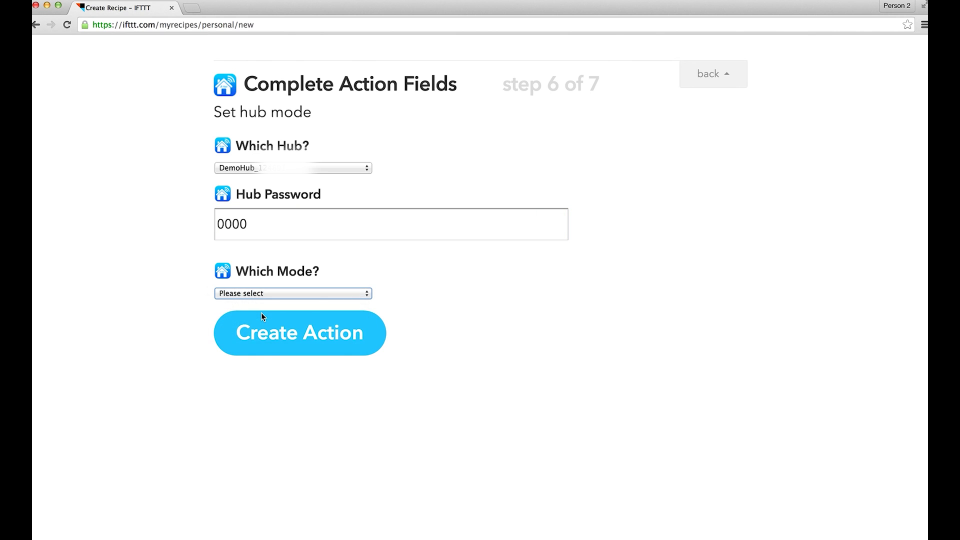
{"action": "left_click", "coordinate": [328, 336]}
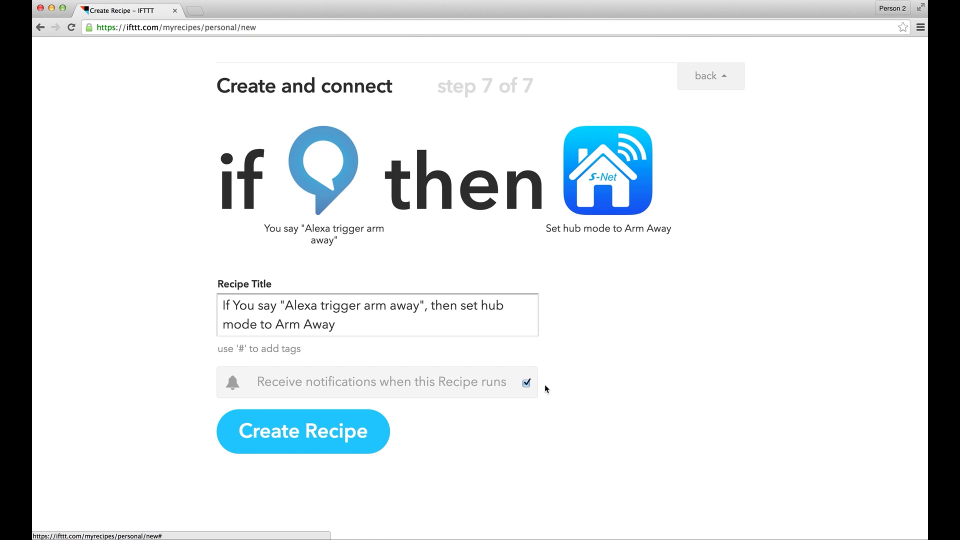
Accept the recipe title 'If You say "Alexa trigger arm away", then set hub mode to Arm Away' and create the recipe.
{"action": "left_click", "coordinate": [327, 433]}
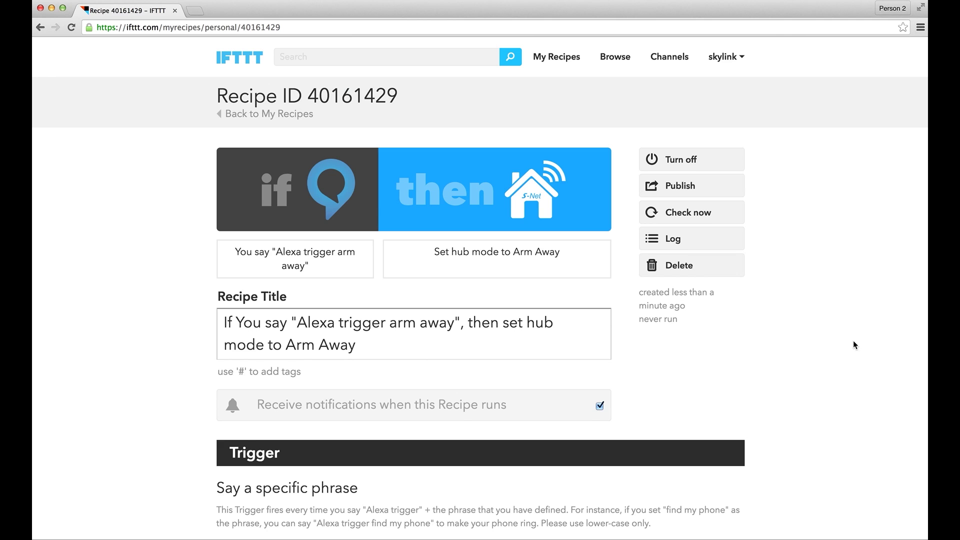
Scroll down the recipe page to review the 'arm away' trigger and Arm Away action.
{"action": "scroll", "coordinate": [853, 342], "scroll_direction": "down", "scroll_amount": 3}
{"action": "scroll", "coordinate": [853, 343], "scroll_direction": "down", "scroll_amount": 5}
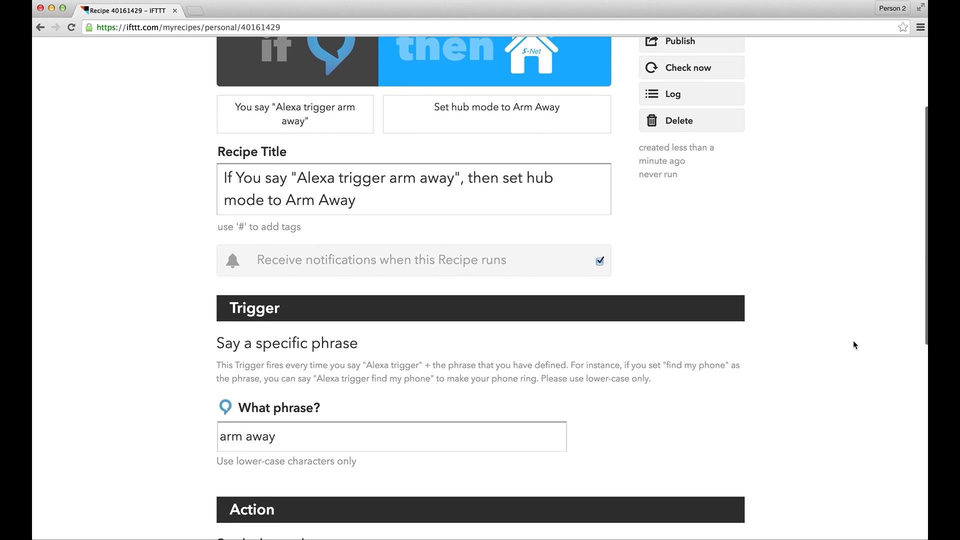
{"action": "scroll", "coordinate": [853, 343], "scroll_direction": "down", "scroll_amount": 4}
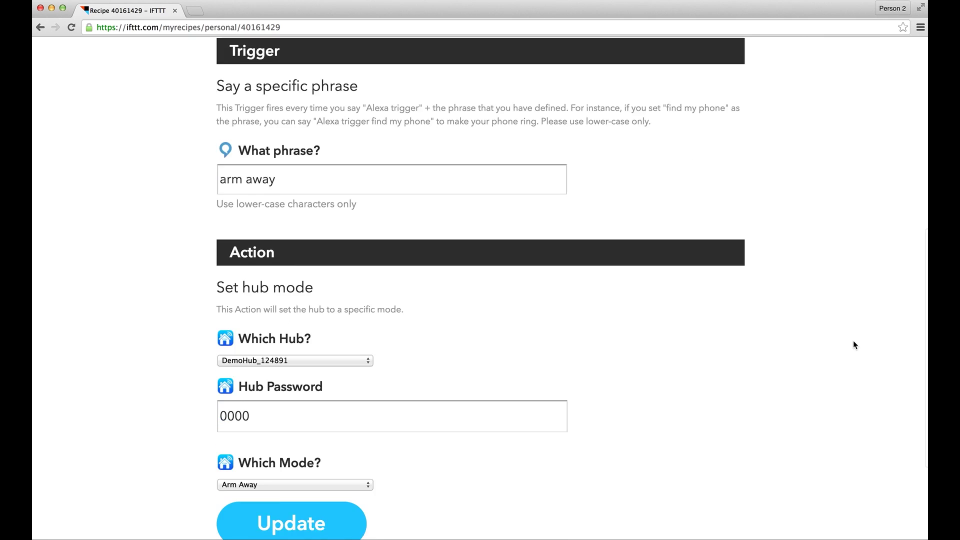